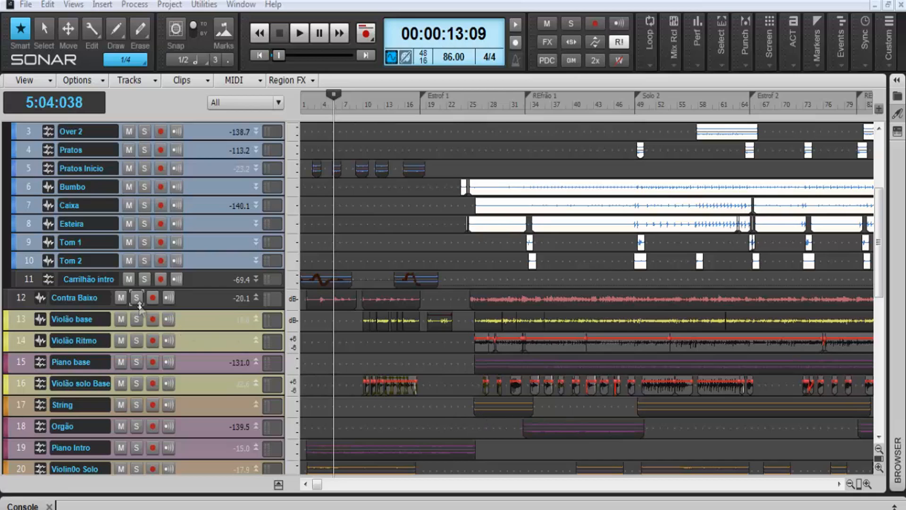
# Compare playback of the mix with the Contra Baixo track muted and unmuted
pyautogui.click(121, 298)
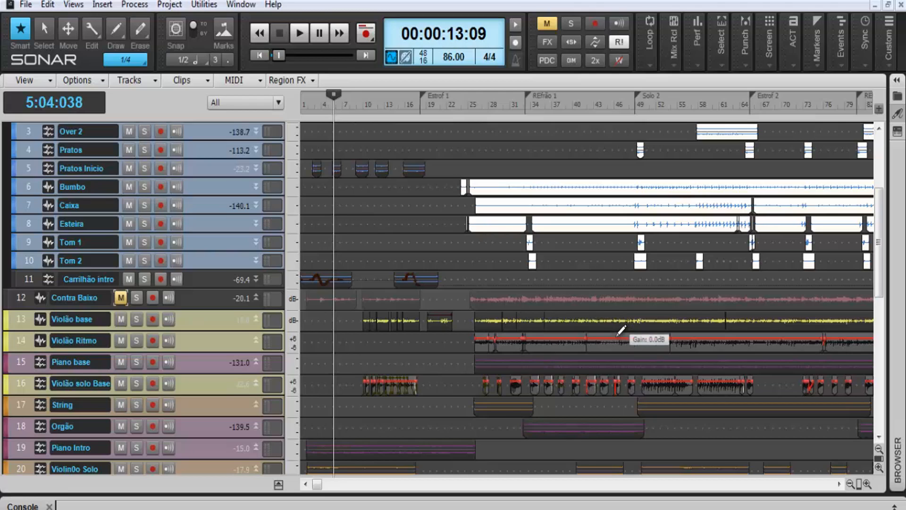
pyautogui.press('space')
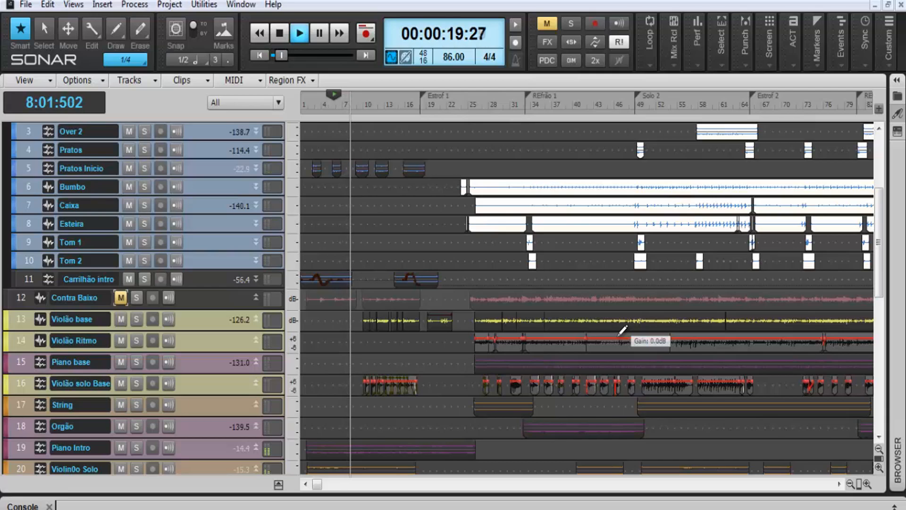
pyautogui.press('space')
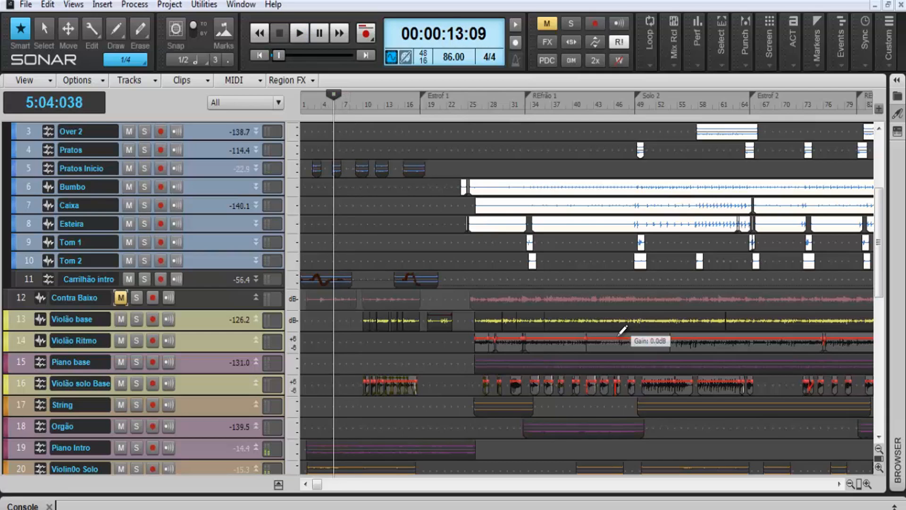
pyautogui.click(119, 297)
pyautogui.press('space')
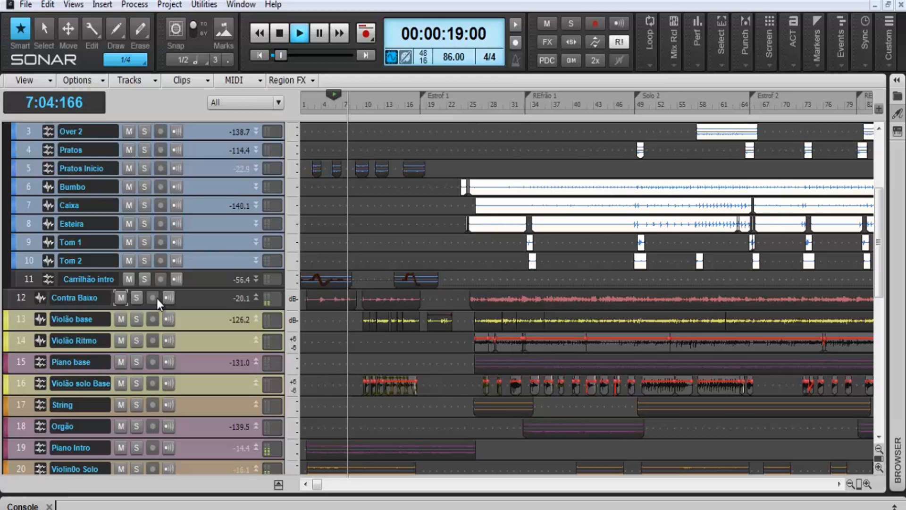
pyautogui.press('space')
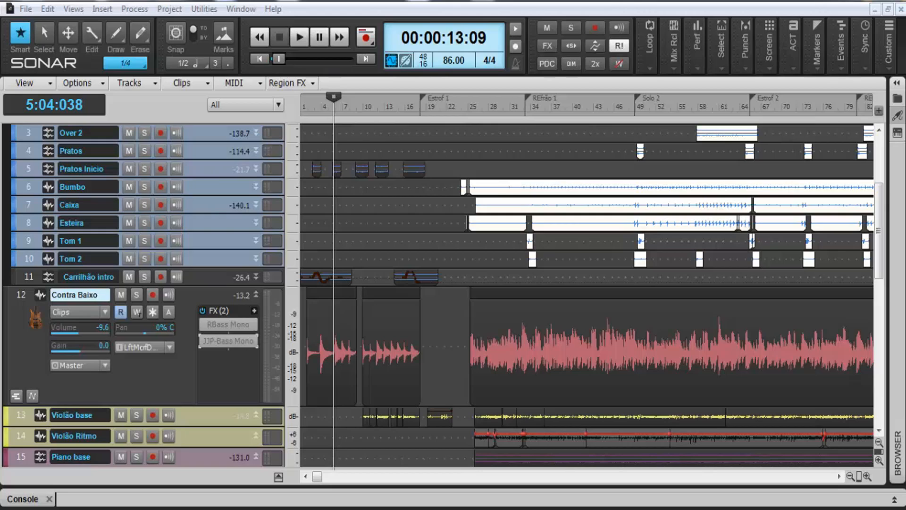
# Open JJP-Bass Mono on Contra Baixo and compare playback from about measure 9 with the effect active and bypassed
pyautogui.doubleClick(223, 347)
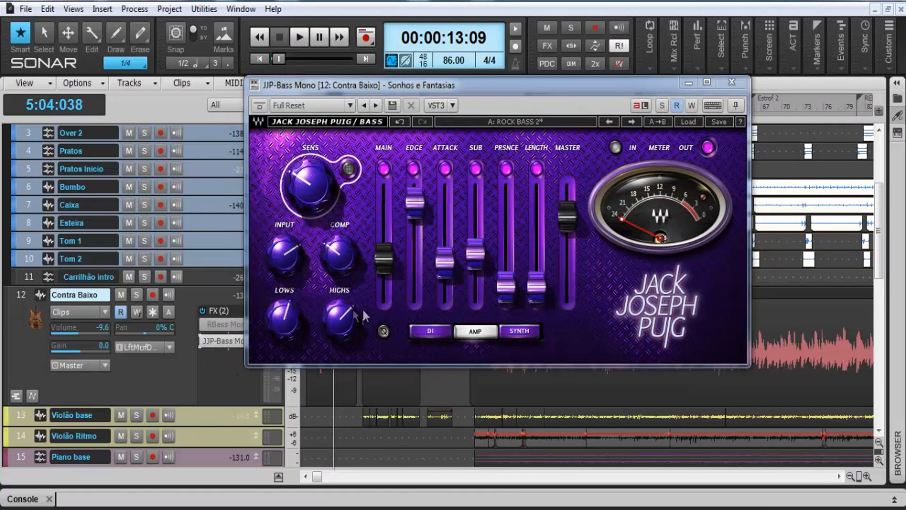
pyautogui.moveTo(476, 90)
pyautogui.mouseDown()
pyautogui.moveTo(611, 85)
pyautogui.moveTo(557, 18)
pyautogui.mouseUp()
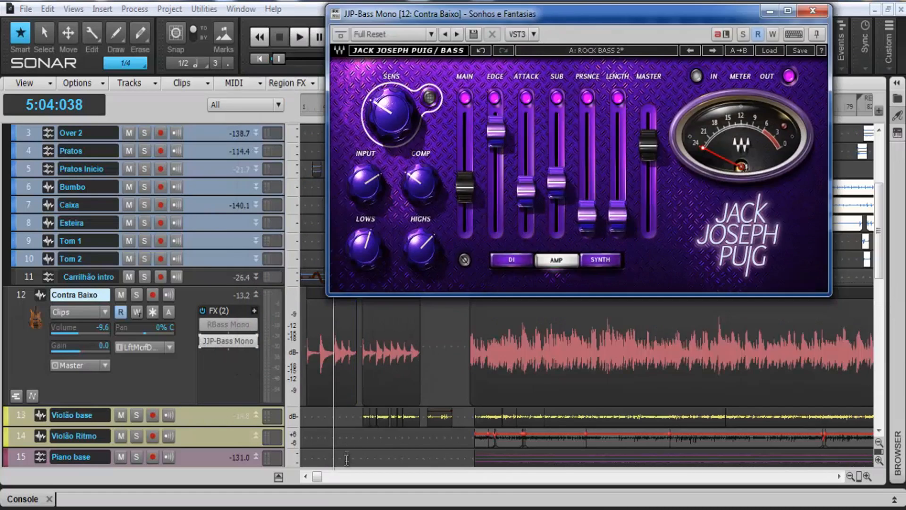
pyautogui.click(362, 372)
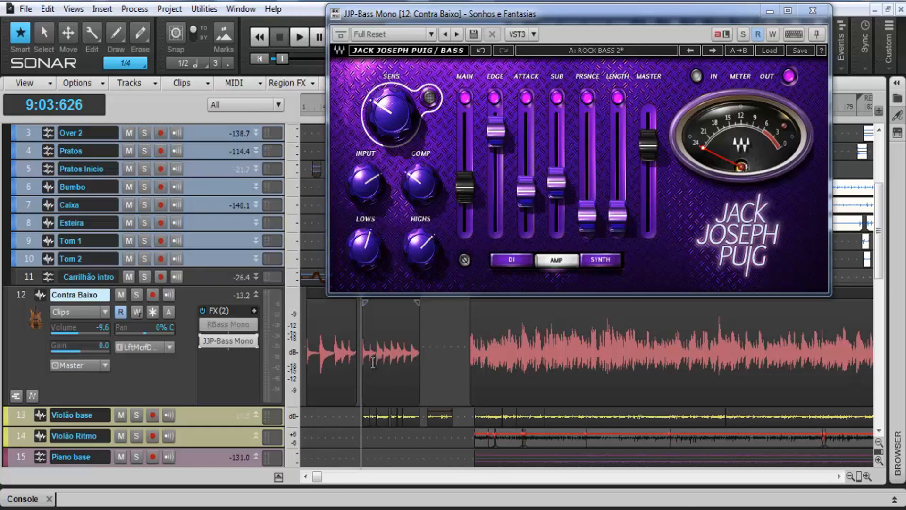
pyautogui.press('space')
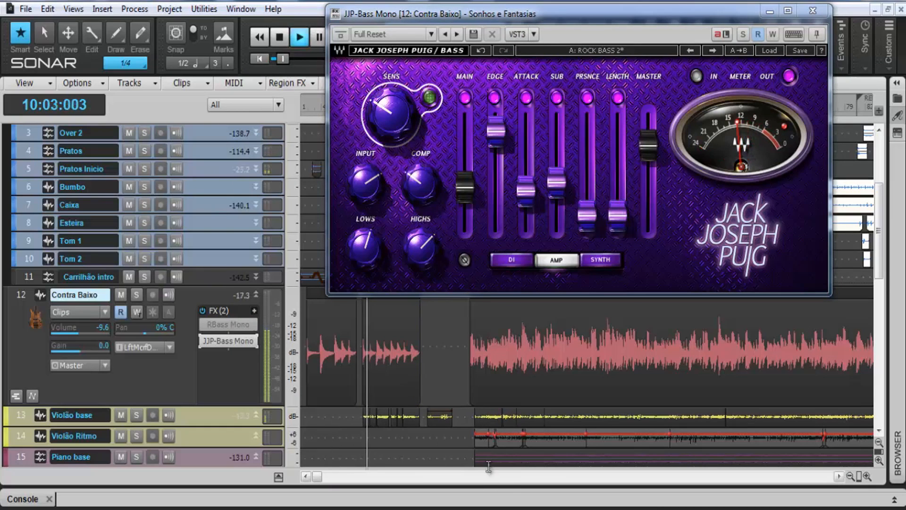
pyautogui.click(205, 341)
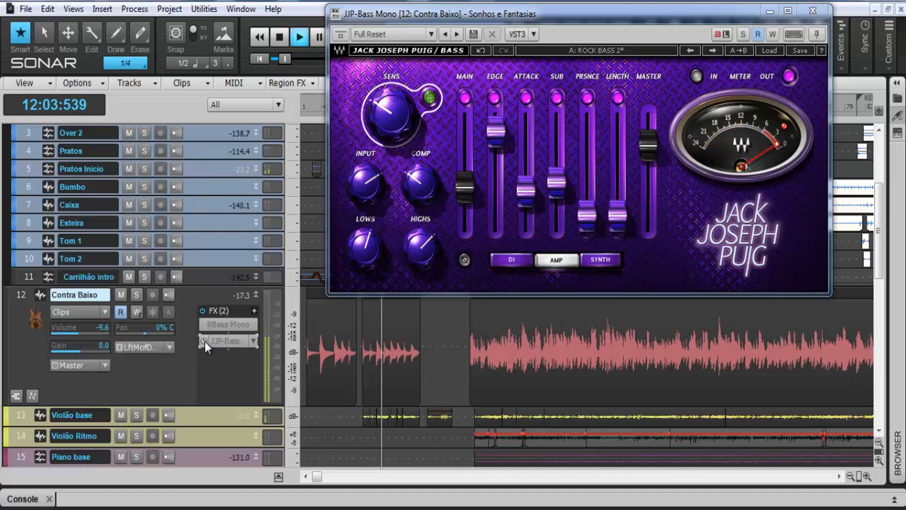
pyautogui.click(205, 342)
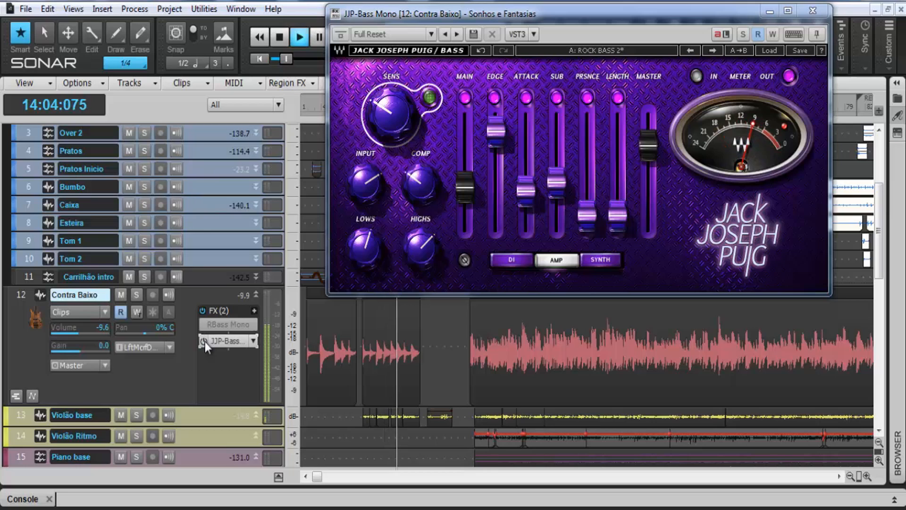
pyautogui.click(205, 342)
pyautogui.press('space')
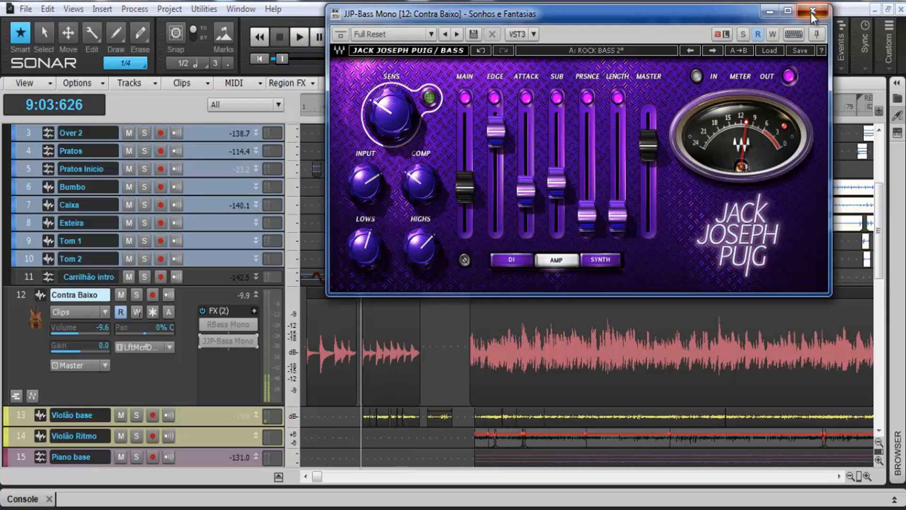
# Close the JJP-Bass Mono window and remove that effect from the Contra Baixo track
pyautogui.click(813, 16)
pyautogui.rightClick(229, 340)
pyautogui.click(259, 152)
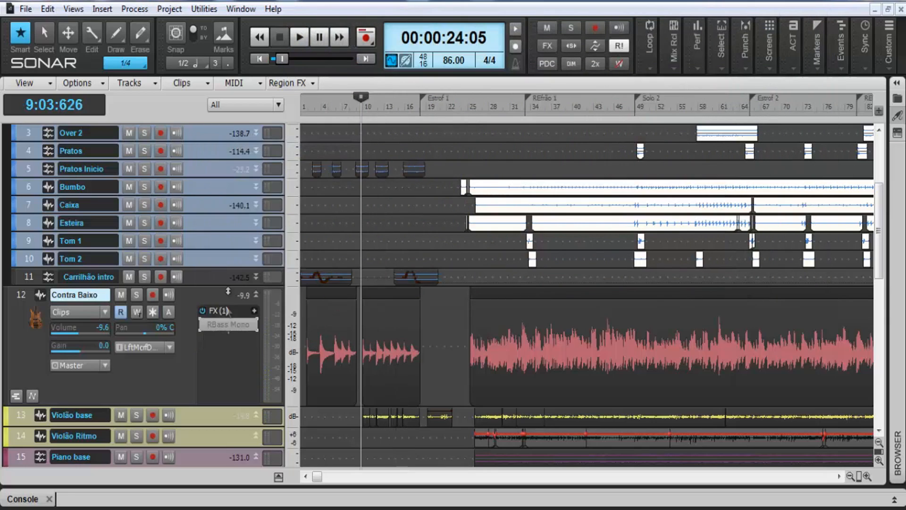
# Compare Contra Baixo playback with RBass Mono bypassed and active, and raise the plug-in's intensity to about 9 dB
pyautogui.doubleClick(228, 325)
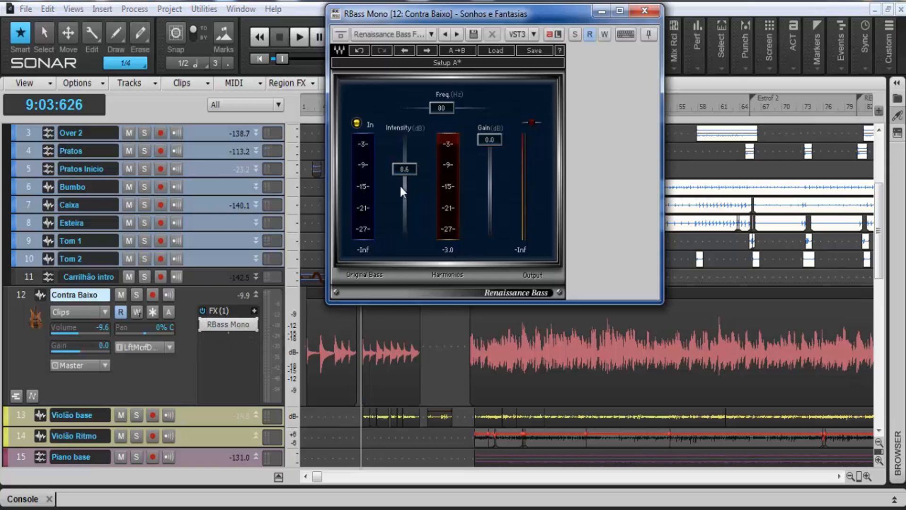
pyautogui.press('space')
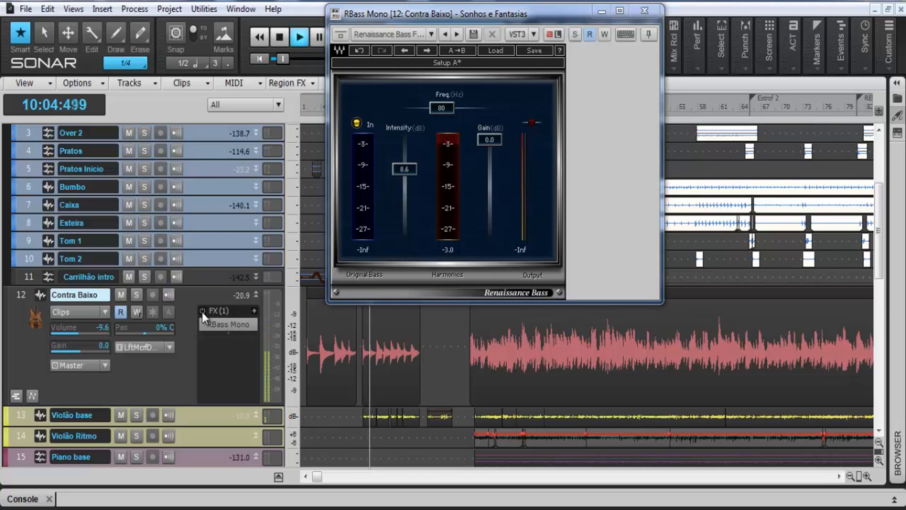
pyautogui.click(202, 311)
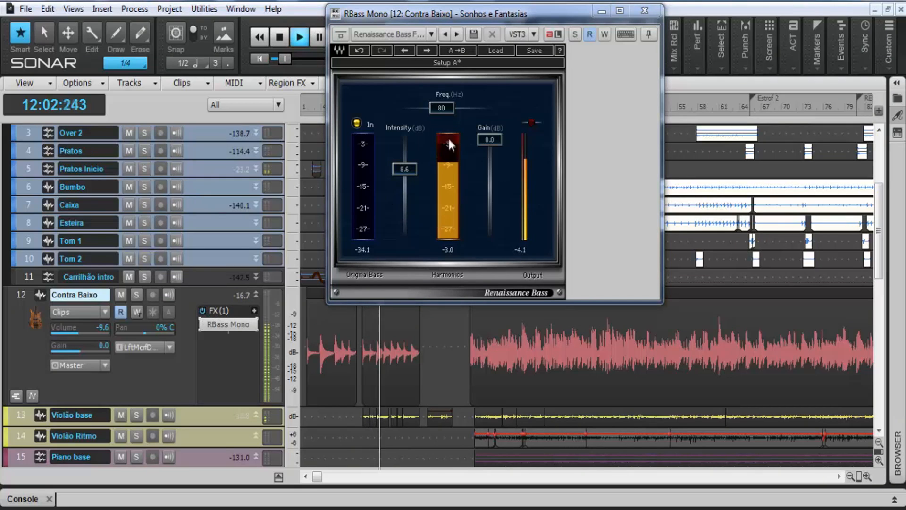
pyautogui.moveTo(406, 169)
pyautogui.mouseDown()
pyautogui.moveTo(406, 134)
pyautogui.moveTo(407, 161)
pyautogui.mouseUp()
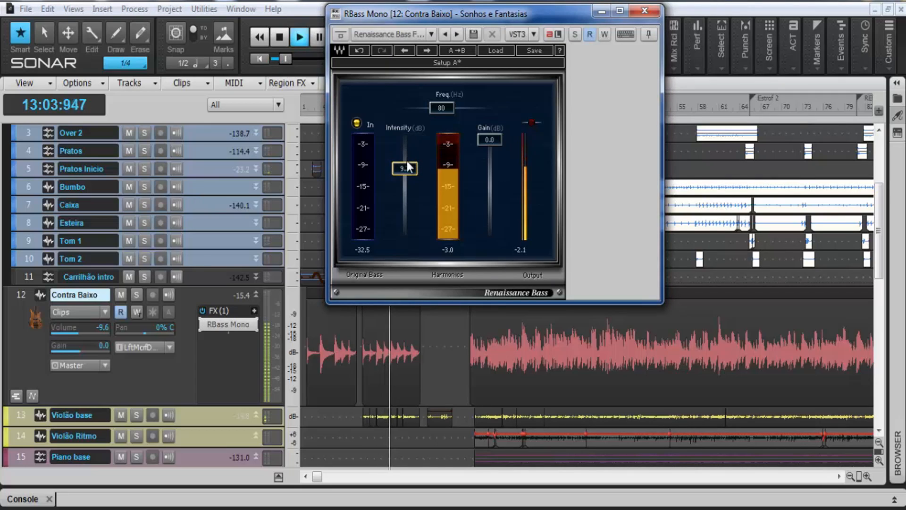
pyautogui.press('space')
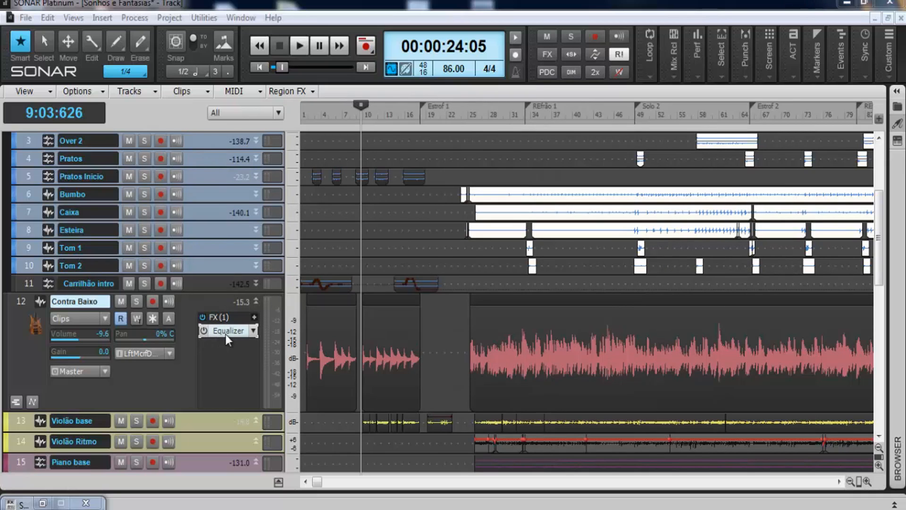
# In the Contra Baixo track's Equalizer, set band 4 to 651 Hz with Q 2.6 and 2.7 dB gain
pyautogui.doubleClick(226, 332)
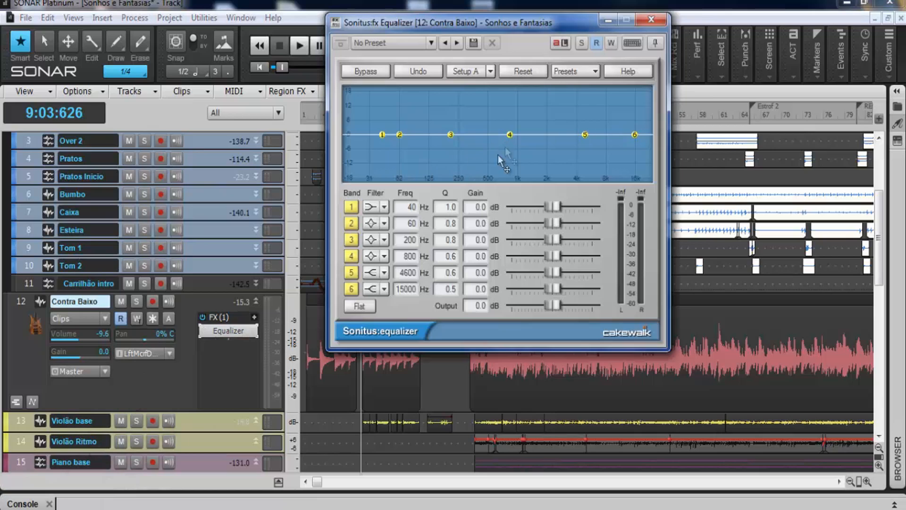
pyautogui.moveTo(508, 133); pyautogui.dragTo(455, 102)
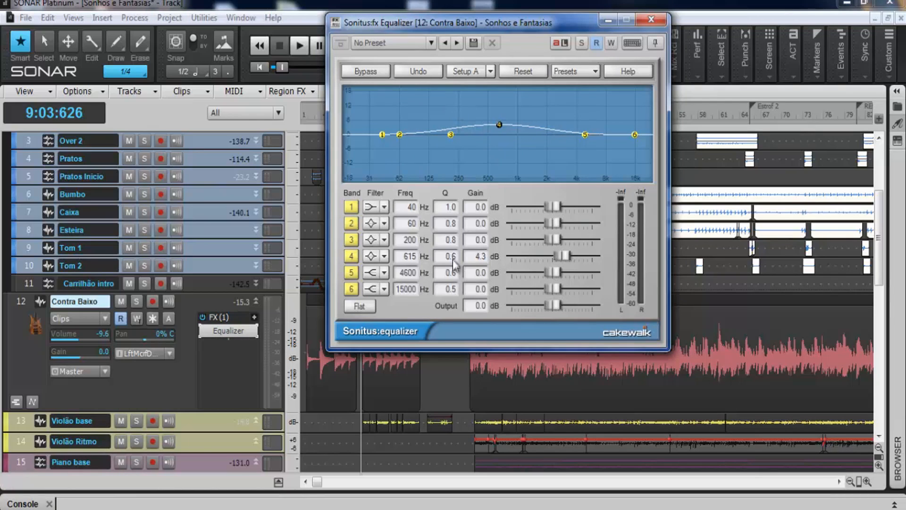
pyautogui.moveTo(449, 256); pyautogui.dragTo(452, 243)
pyautogui.moveTo(499, 124); pyautogui.dragTo(500, 128)
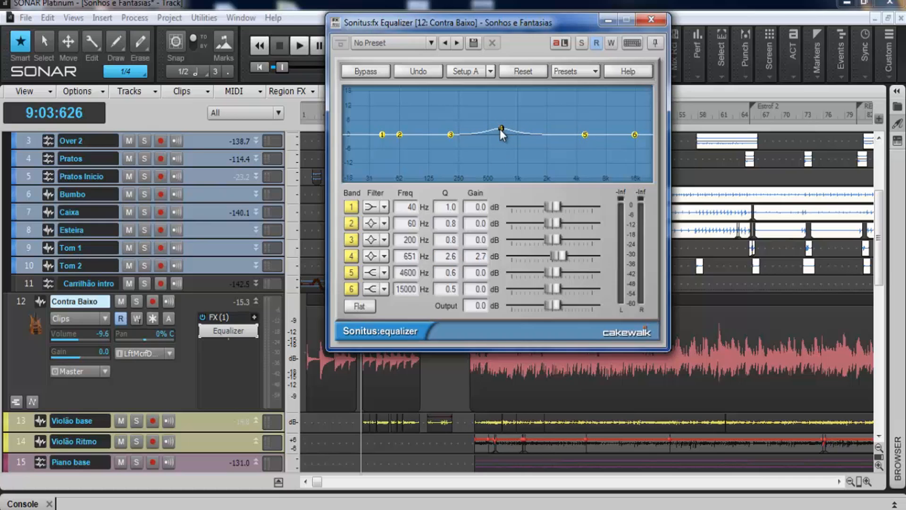
# Compare Contra Baixo playback with the track's effects rack bypassed and active to hear the equalizer
pyautogui.press('space')
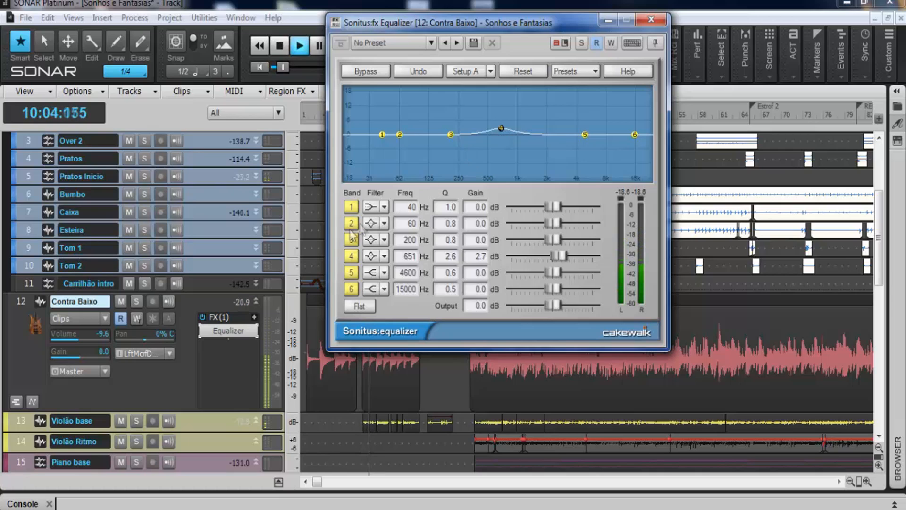
pyautogui.click(203, 318)
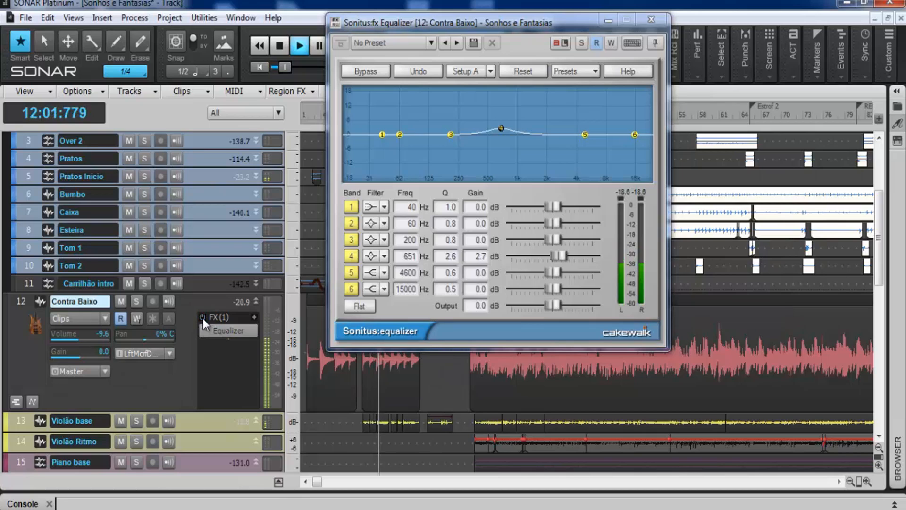
pyautogui.click(202, 318)
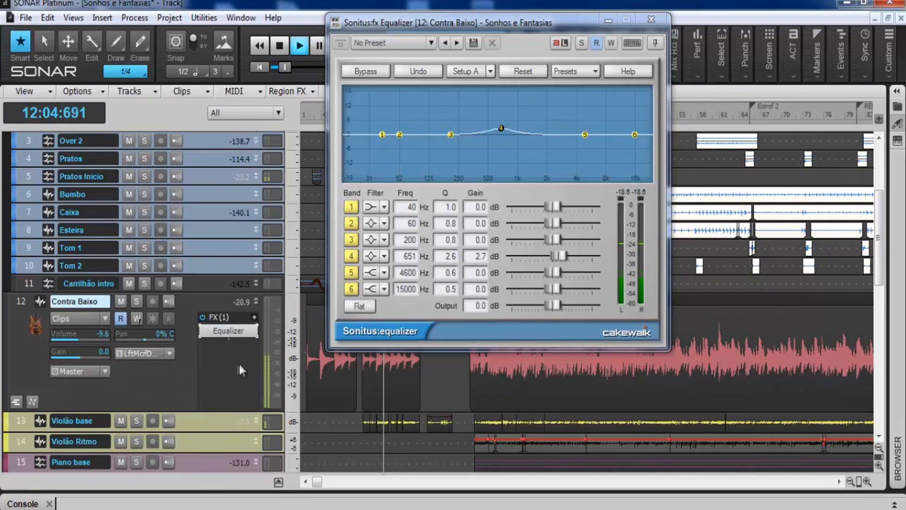
pyautogui.press('space')
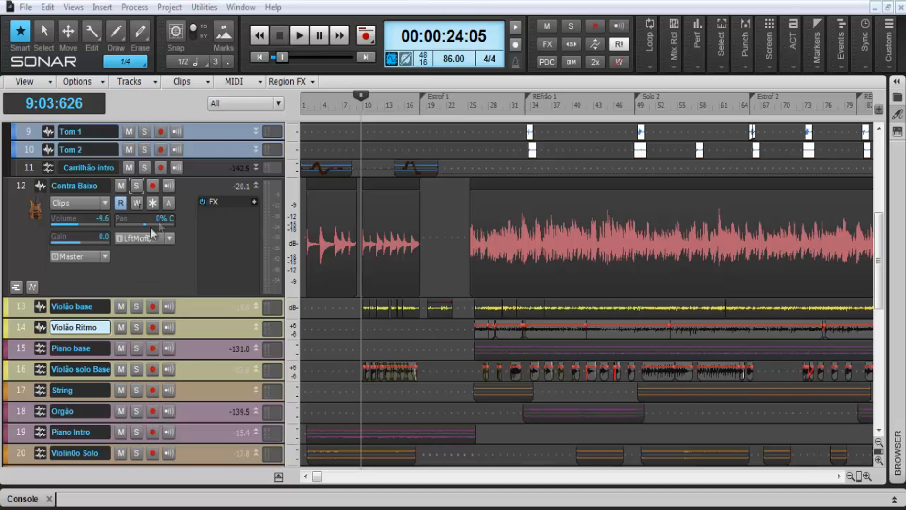
# Clone the Contra Baixo track once as track 13, including events, properties, effects and sends, and enlarge the copy's height
pyautogui.rightClick(176, 257)
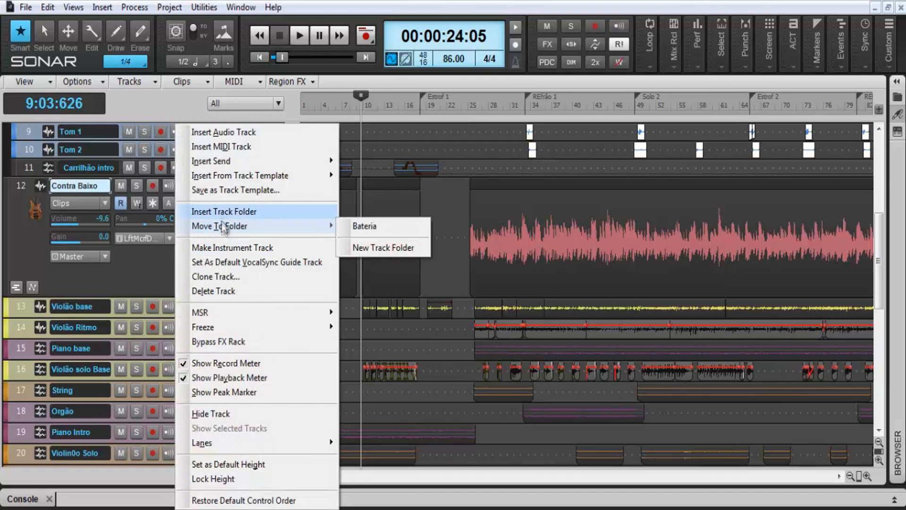
pyautogui.click(222, 277)
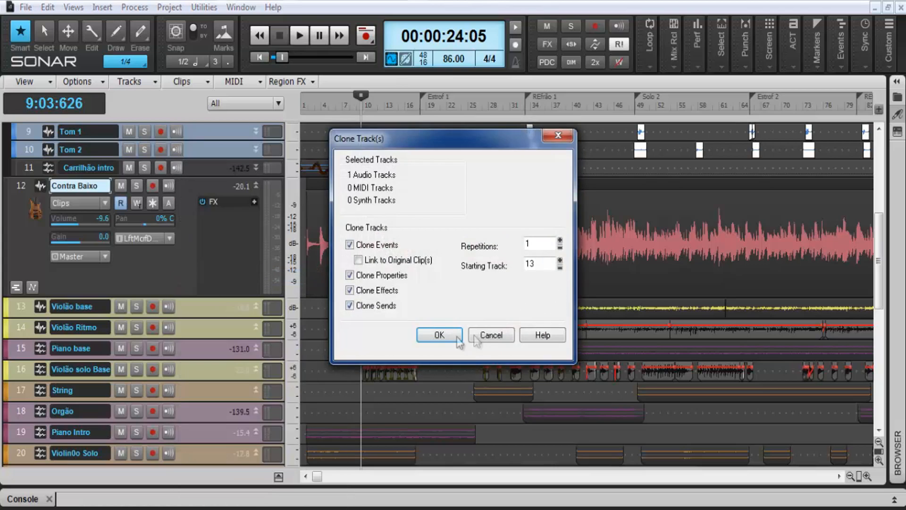
pyautogui.click(441, 334)
pyautogui.moveTo(222, 315); pyautogui.dragTo(229, 449)
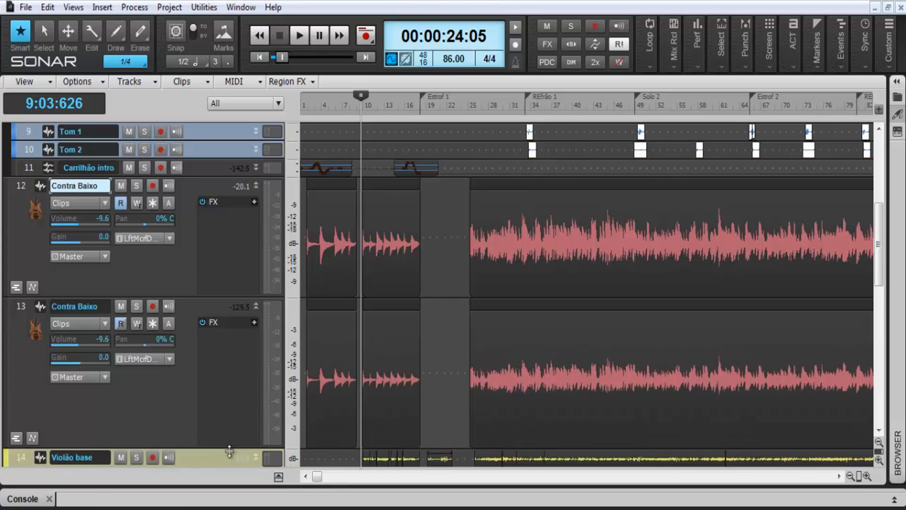
# Insert the Sonitus:fx Wahwah effect on the cloned Contra Baixo track 13
pyautogui.rightClick(204, 347)
pyautogui.moveTo(330, 357)
pyautogui.moveTo(426, 410)
pyautogui.moveTo(537, 461)
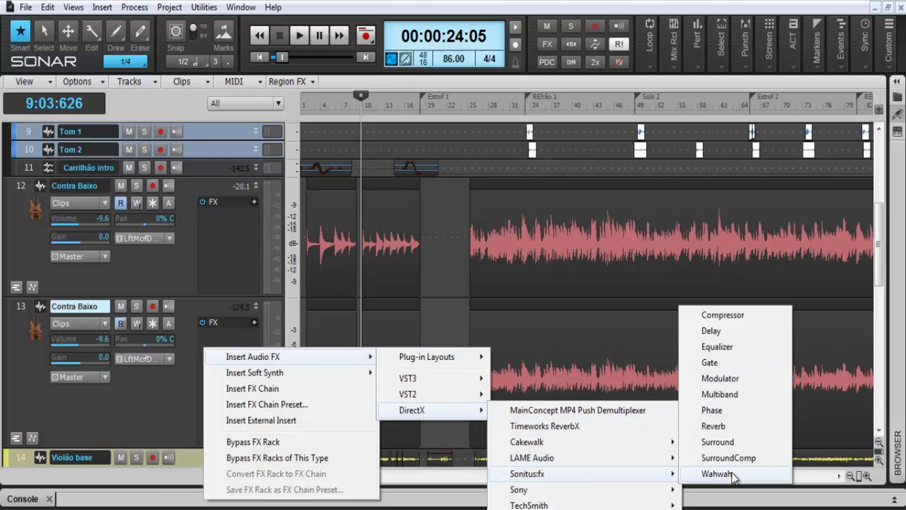
pyautogui.click(712, 477)
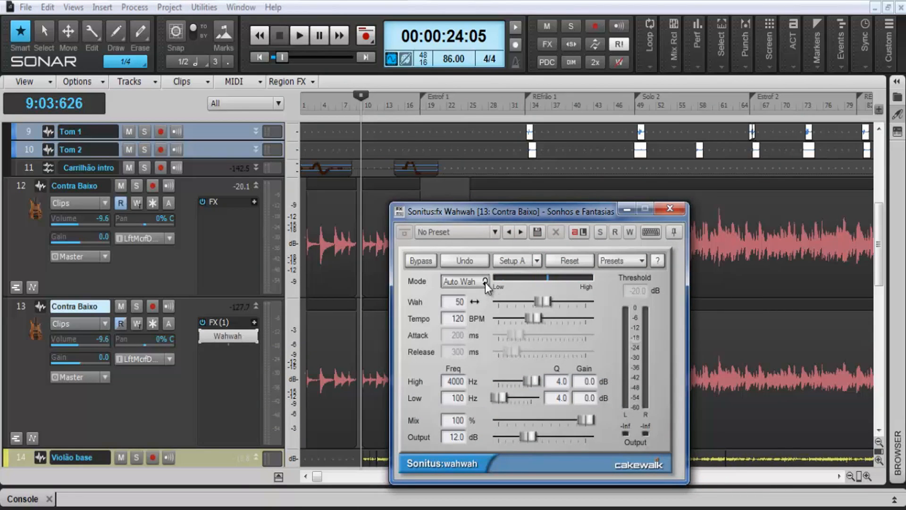
# Set the Wahwah to Triggered mode with a Wah amount of 90 and close its window
pyautogui.click(485, 281)
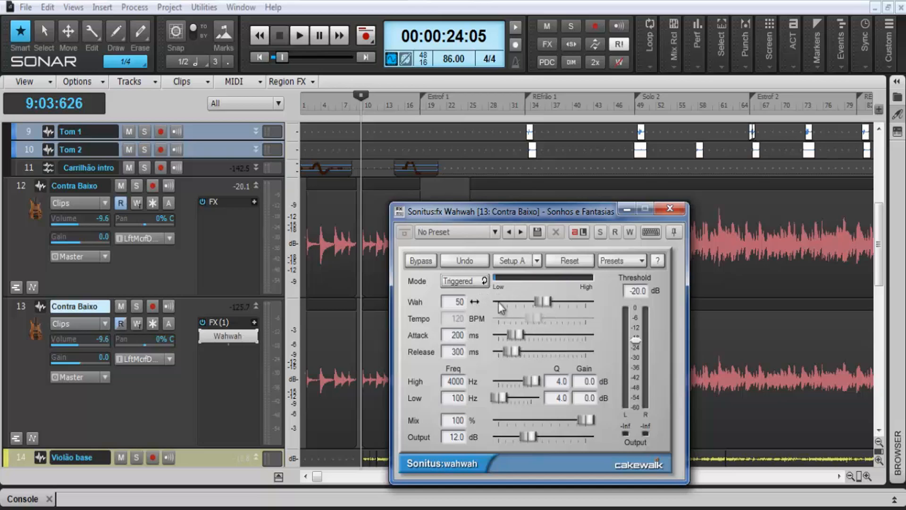
pyautogui.moveTo(543, 302); pyautogui.dragTo(568, 301)
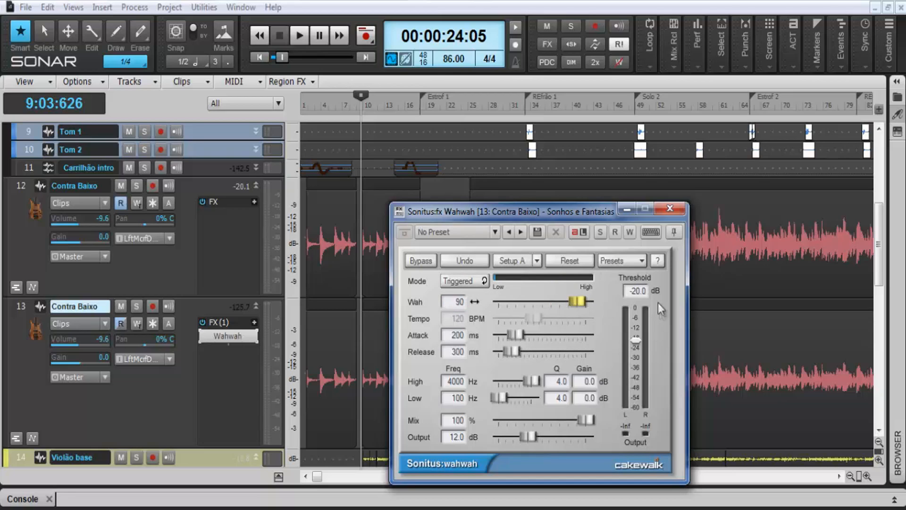
pyautogui.click(674, 209)
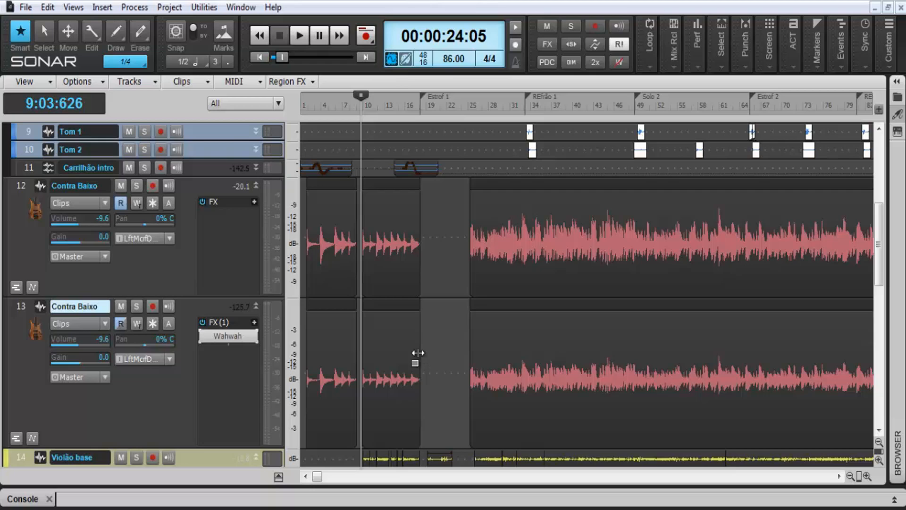
# Solo the cloned Contra Baixo track 13, start playback and raise its volume to 1.7 dB
pyautogui.click(136, 307)
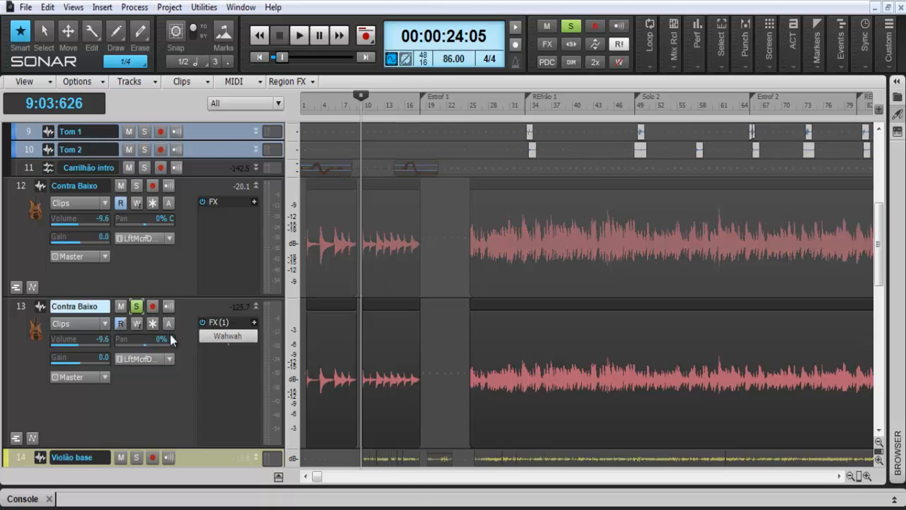
pyautogui.press('space')
pyautogui.click(73, 342)
pyautogui.scroll(8, 74, 347)
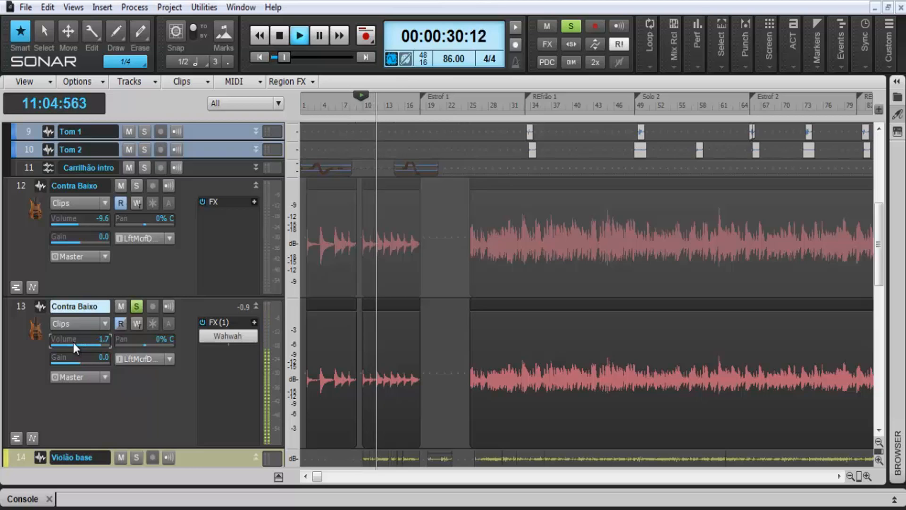
# Solo Contra Baixo track 12 alongside its clone, play both, and lower track 13's volume to -16.4 dB and further to -24.3 dB
pyautogui.scroll(-10, 73, 343)
pyautogui.press('space')
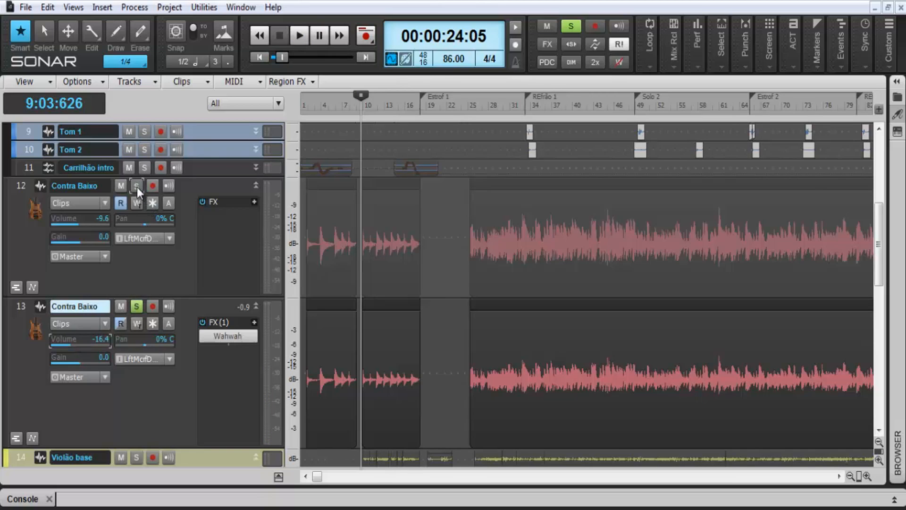
pyautogui.click(137, 187)
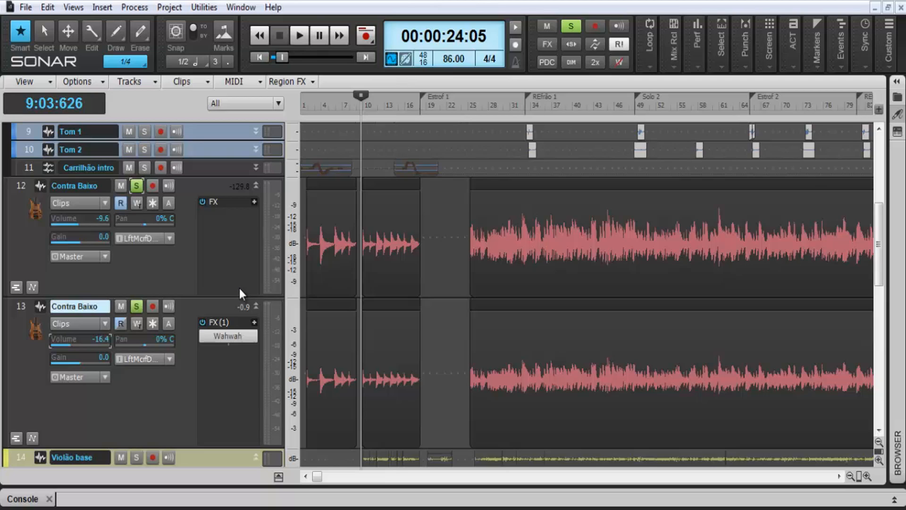
pyautogui.press('space')
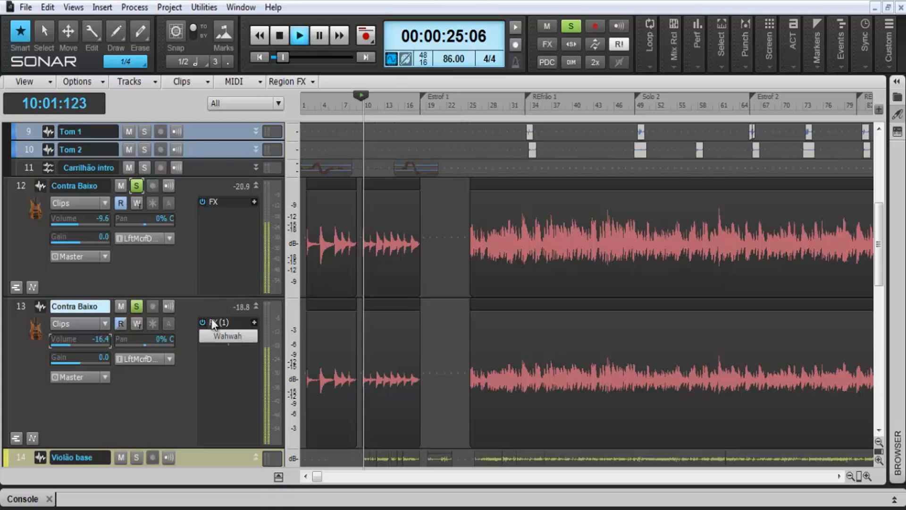
pyautogui.click(67, 346)
pyautogui.scroll(-5, 68, 346)
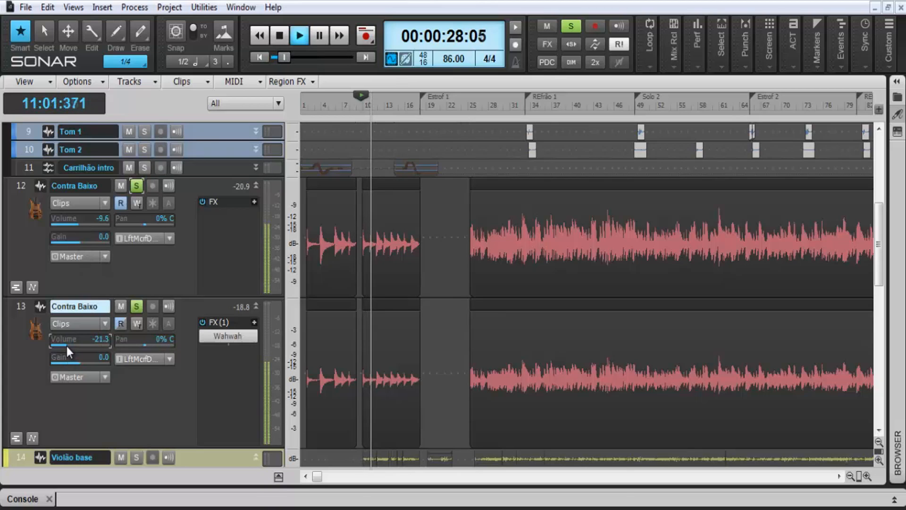
# Audition both Contra Baixo tracks unsoloed and soloed together, comparing the sound with cloned track 13 muted and unmuted
pyautogui.click(137, 307)
pyautogui.click(137, 186)
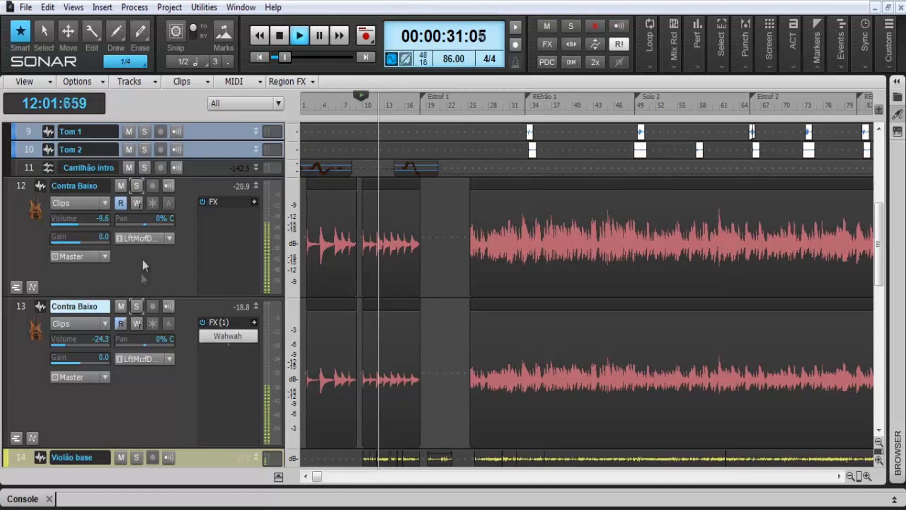
pyautogui.click(137, 187)
pyautogui.click(135, 306)
pyautogui.click(121, 308)
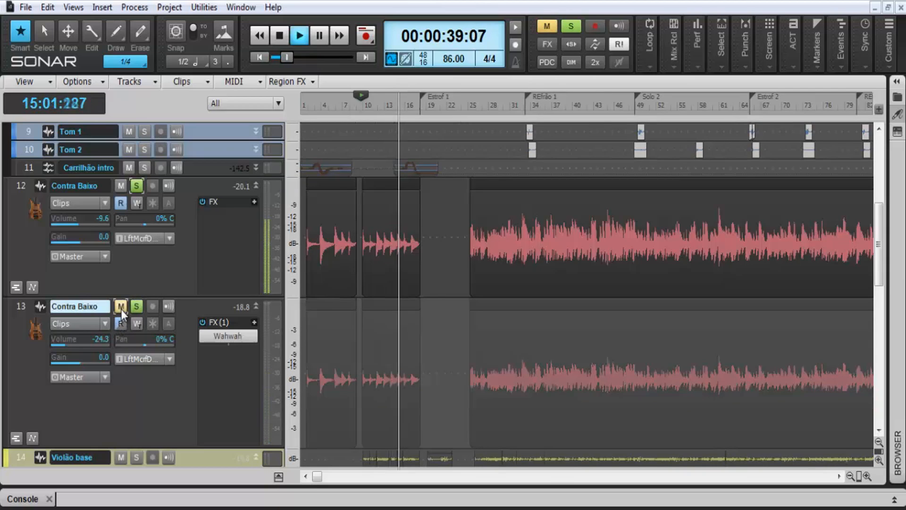
pyautogui.click(122, 308)
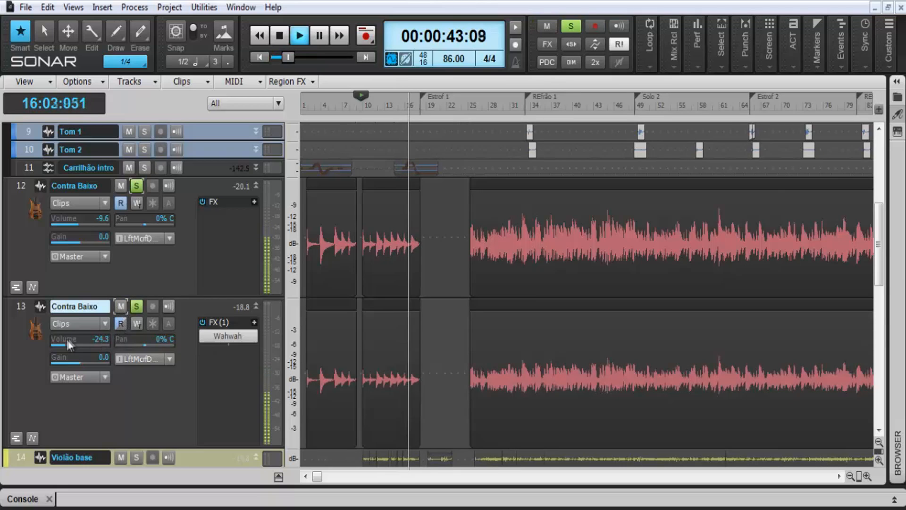
# Set cloned track 13's volume to -20.9 dB, restart playback and compare it with a louder setting of -10.8 dB
pyautogui.scroll(3, 61, 347)
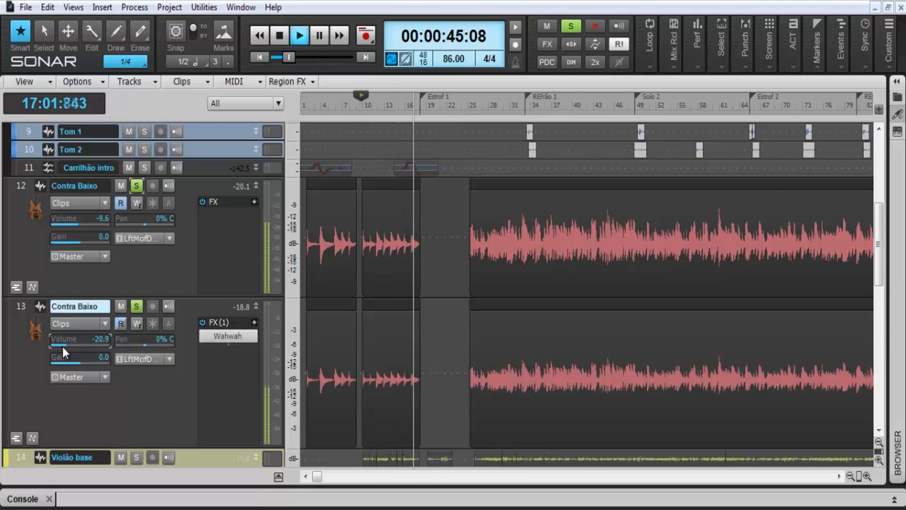
pyautogui.press('space')
pyautogui.press('space')
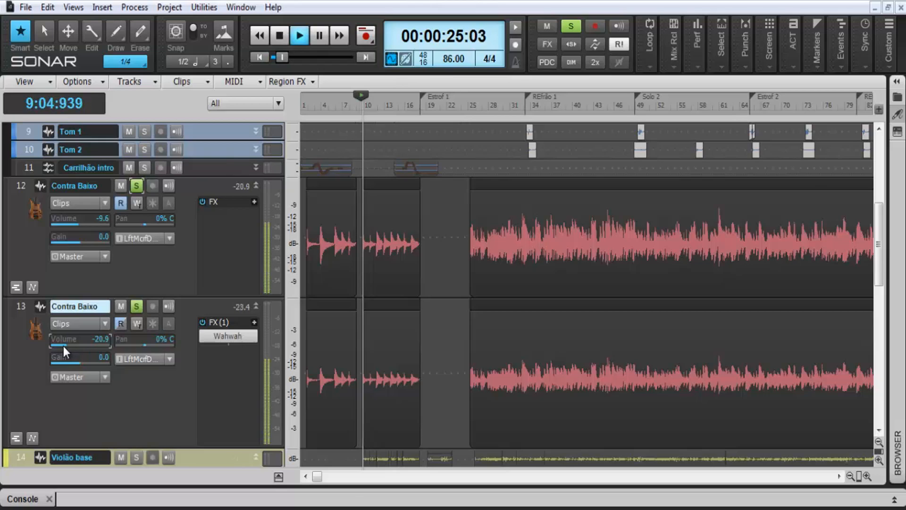
pyautogui.scroll(6, 63, 346)
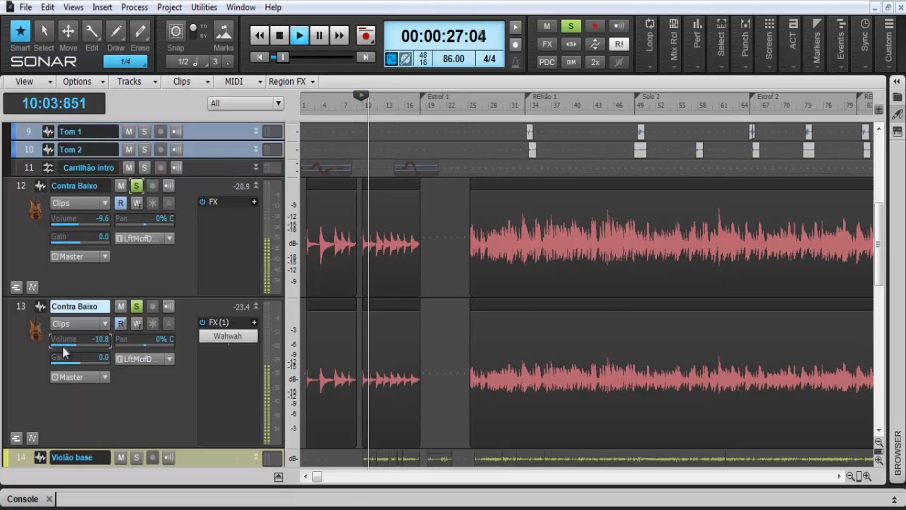
pyautogui.scroll(-6, 63, 347)
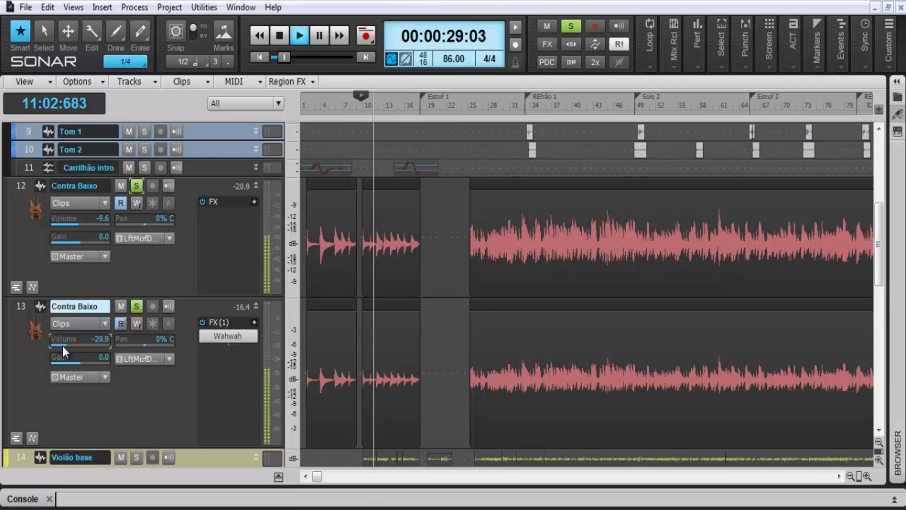
# Balance the two bass tracks during playback by raising track 12's volume to -3.8 dB and cloned track 13's to -15.8 dB
pyautogui.scroll(3, 76, 223)
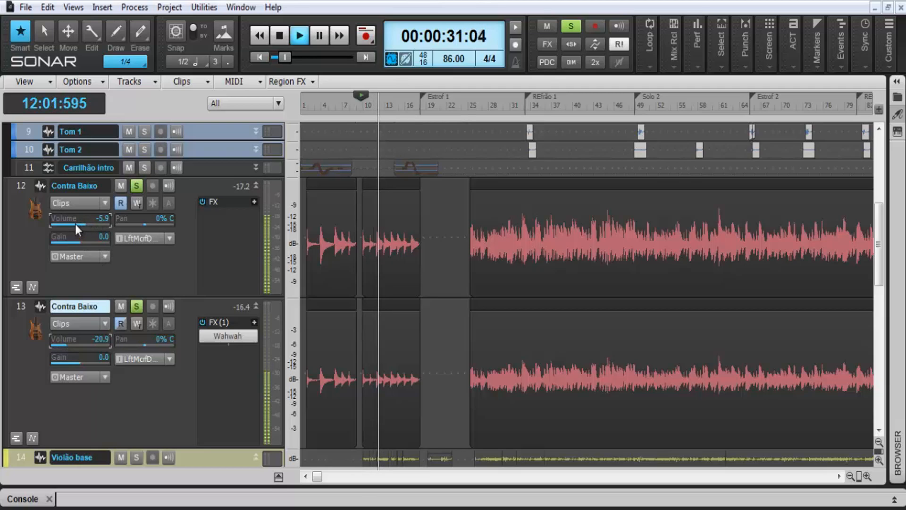
pyautogui.scroll(4, 60, 342)
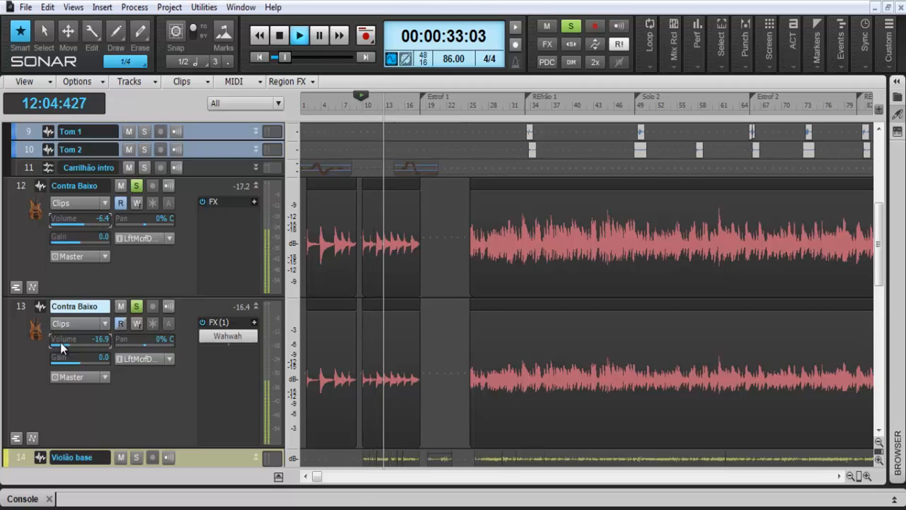
pyautogui.scroll(-2, 61, 342)
pyautogui.scroll(1, 83, 220)
pyautogui.scroll(2, 83, 221)
pyautogui.scroll(4, 68, 345)
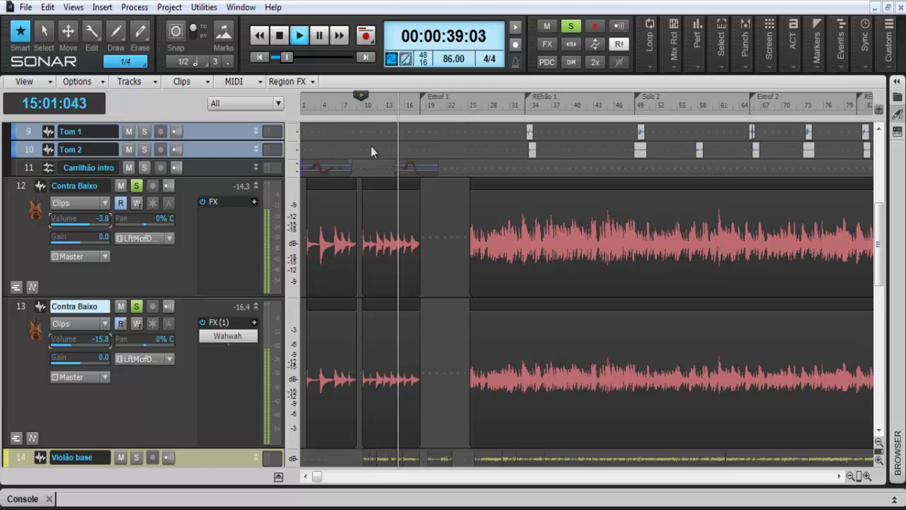
# Clear solo on all tracks to hear both basses in the full mix, and stop playback
pyautogui.click(567, 31)
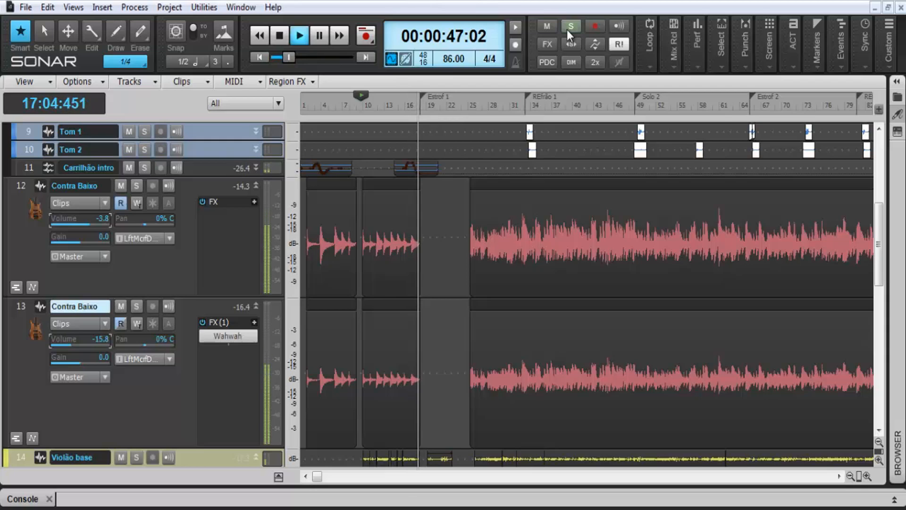
pyautogui.press('space')
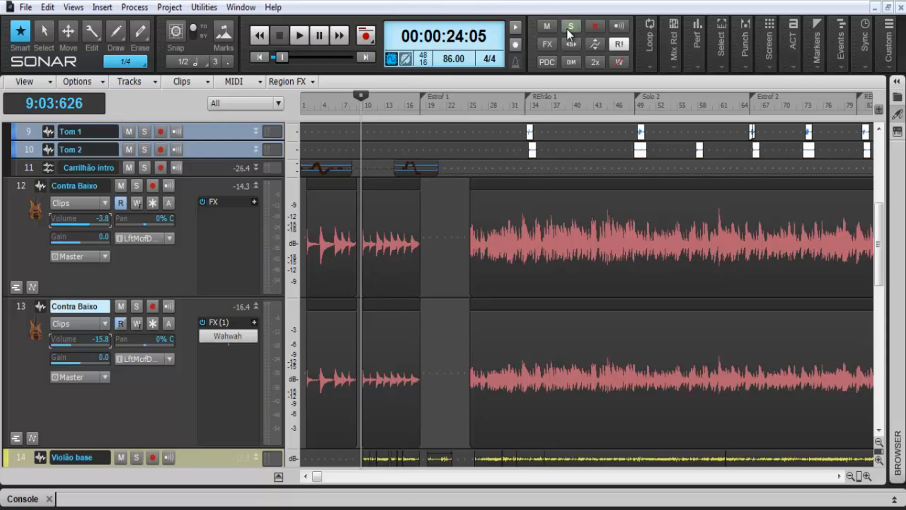